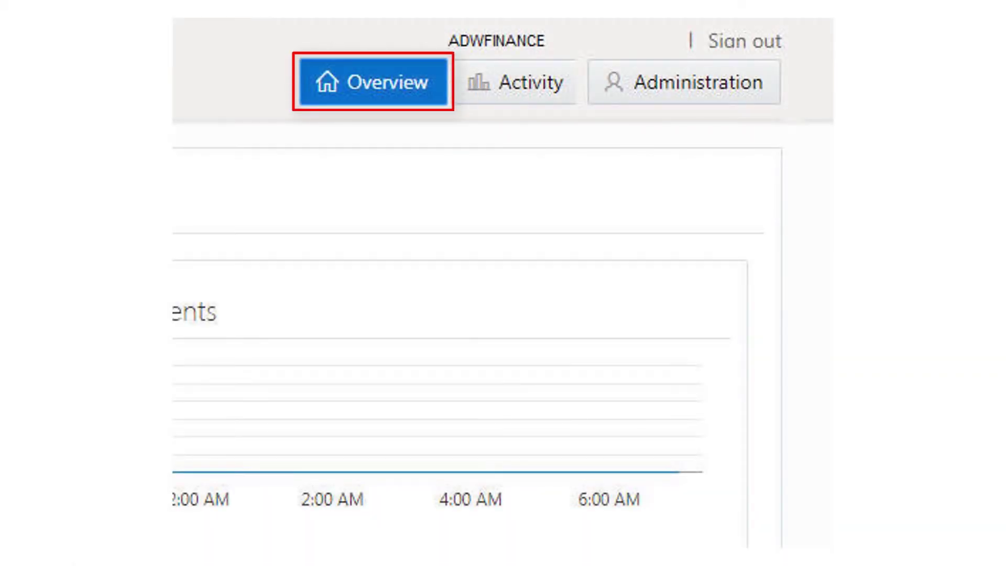
Go to the Administration area of the ADWFINANCE Service Console
click(695, 96)
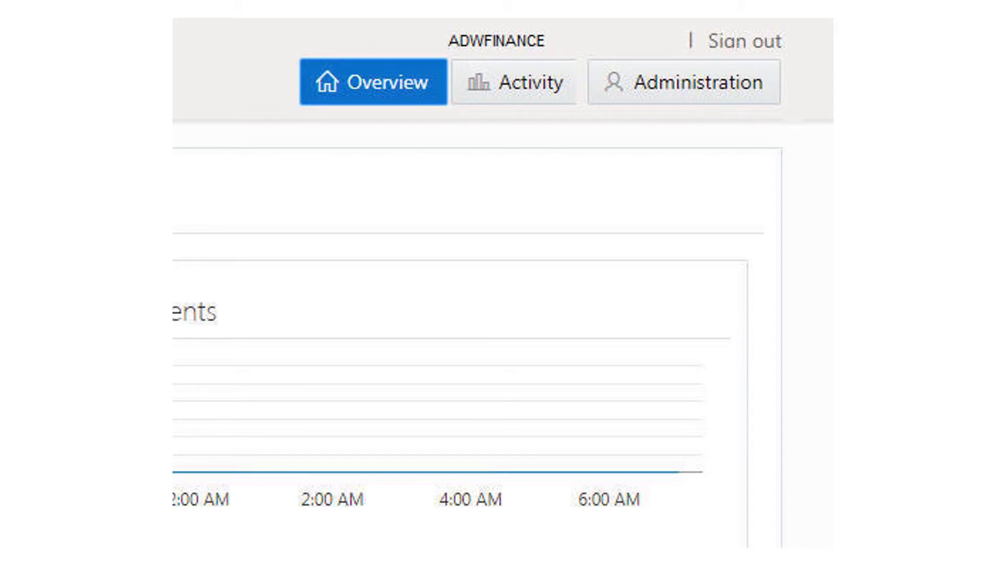